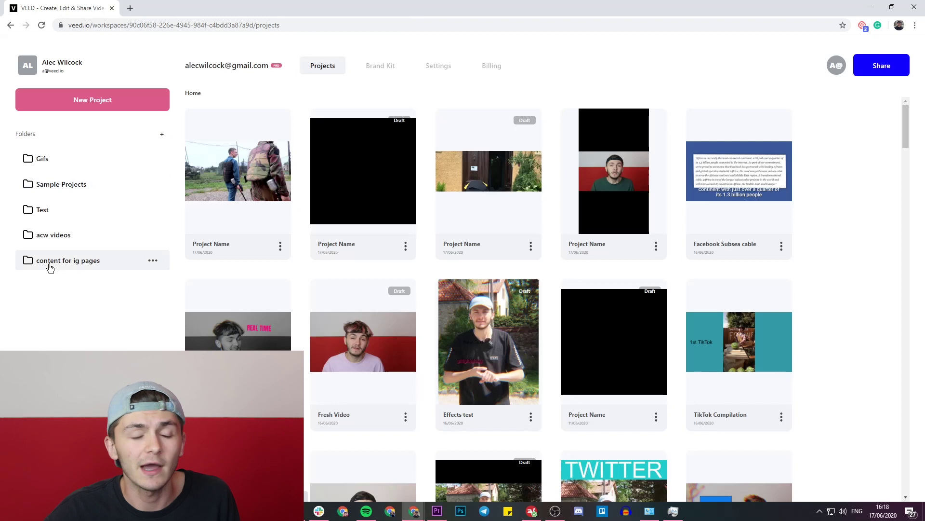
- Create a new project and upload the Paintball Montage video from the Test Kit folder
left_click(96, 100)
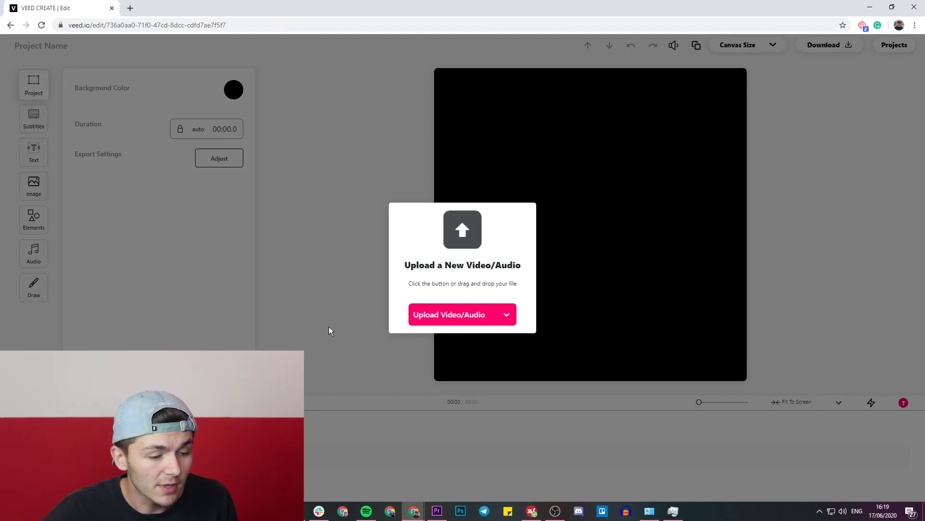
left_click(424, 314)
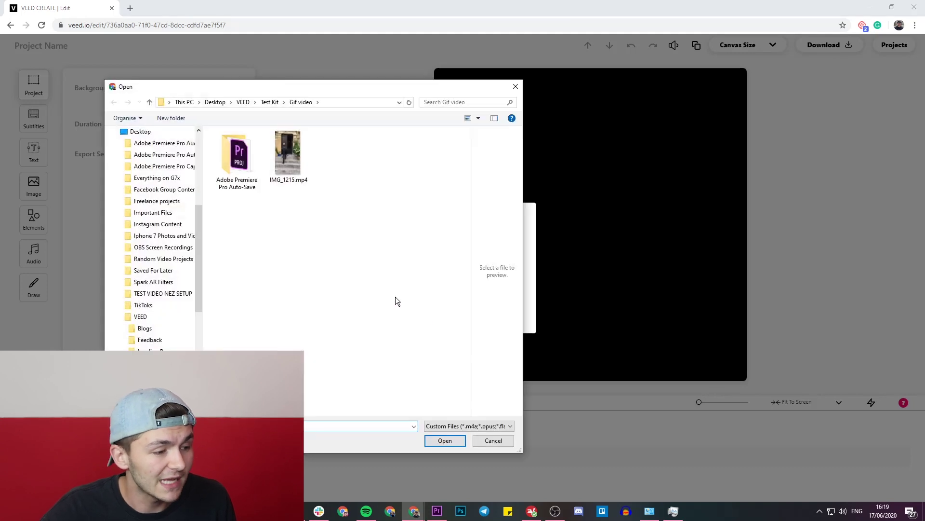
left_click(265, 105)
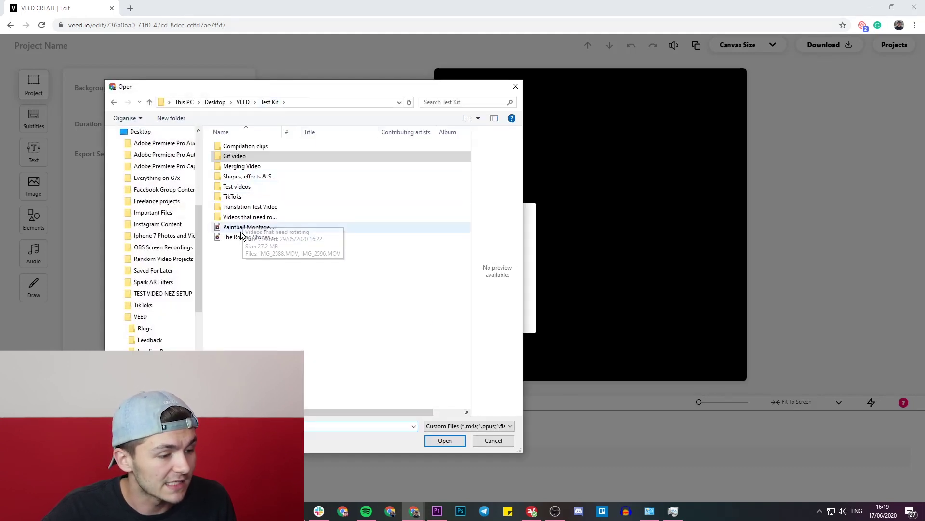
left_click(243, 227)
left_click(444, 440)
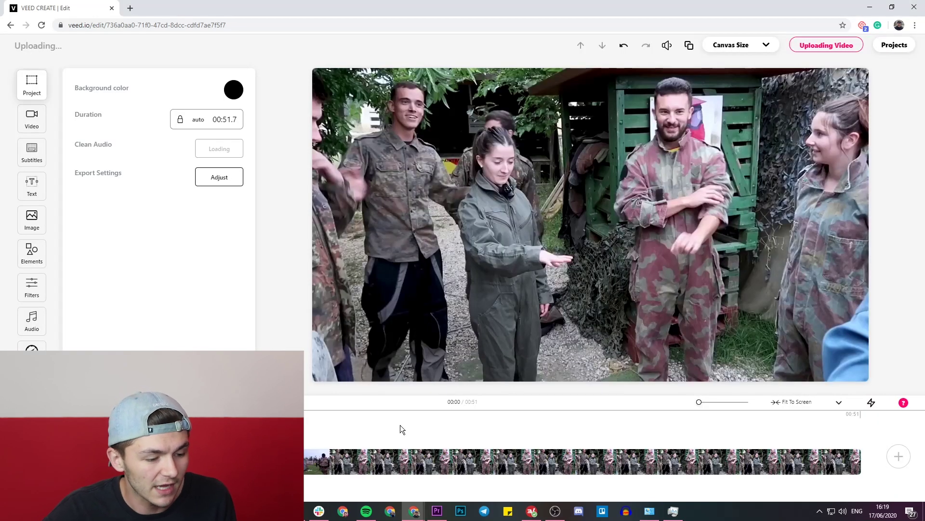
- Preview two points of the uploaded montage around its middle and turn the video's own volume all the way down
left_click(400, 413)
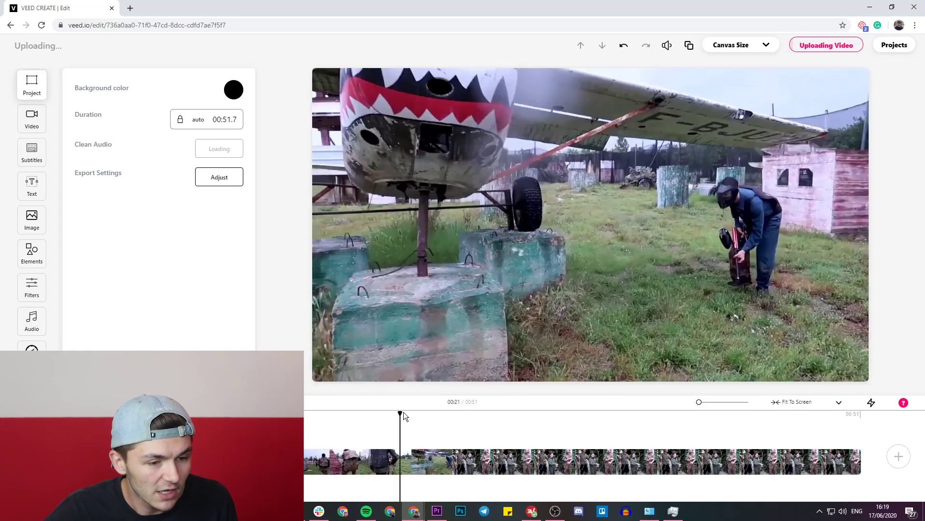
left_click(479, 412)
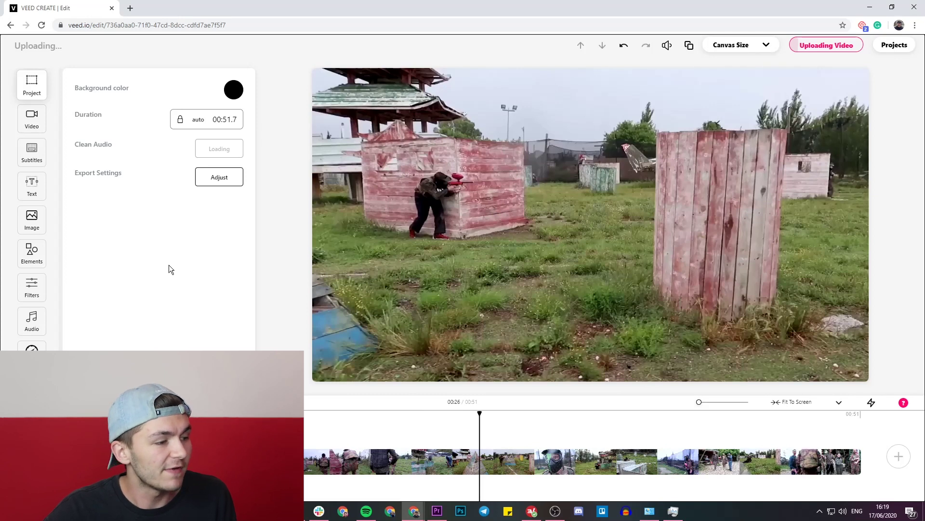
left_click(32, 118)
left_click_drag(131, 117, 120, 118)
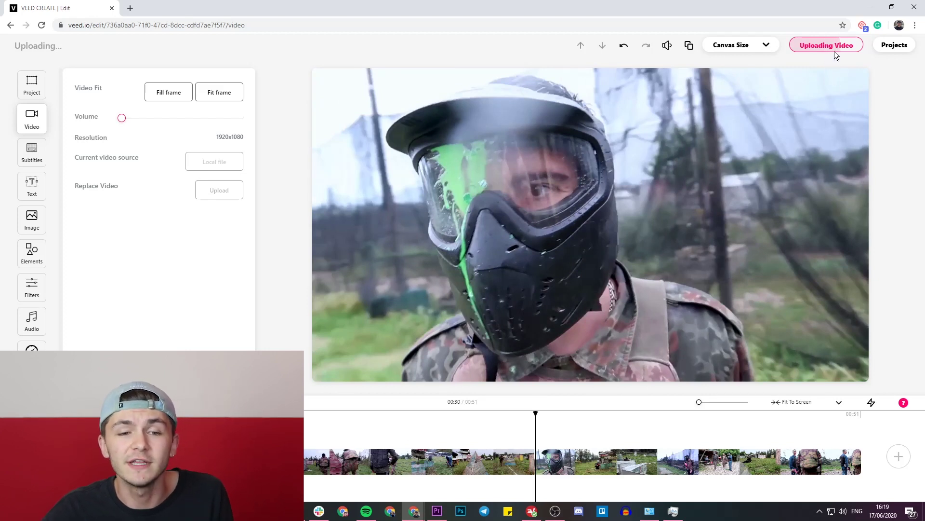
- Change the canvas size to the FB Cover preset (820:312)
left_click(767, 46)
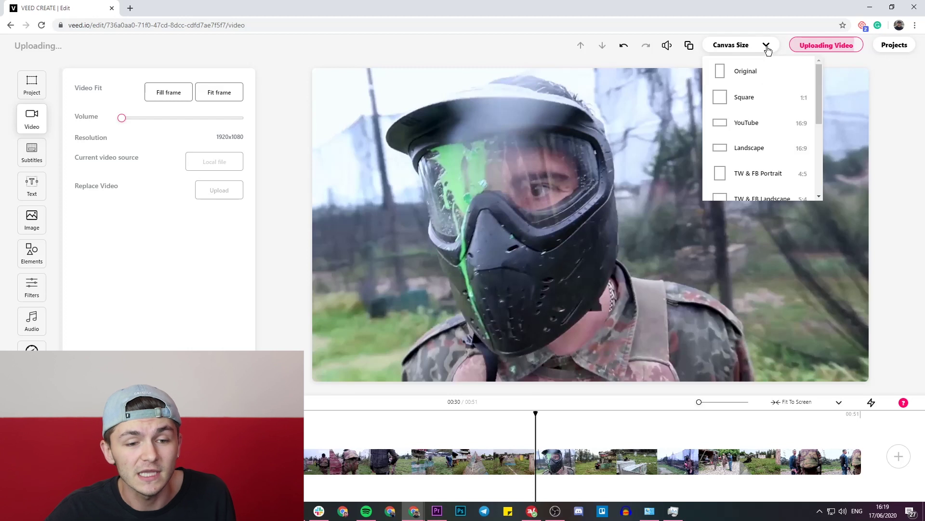
left_click_drag(819, 100, 811, 147)
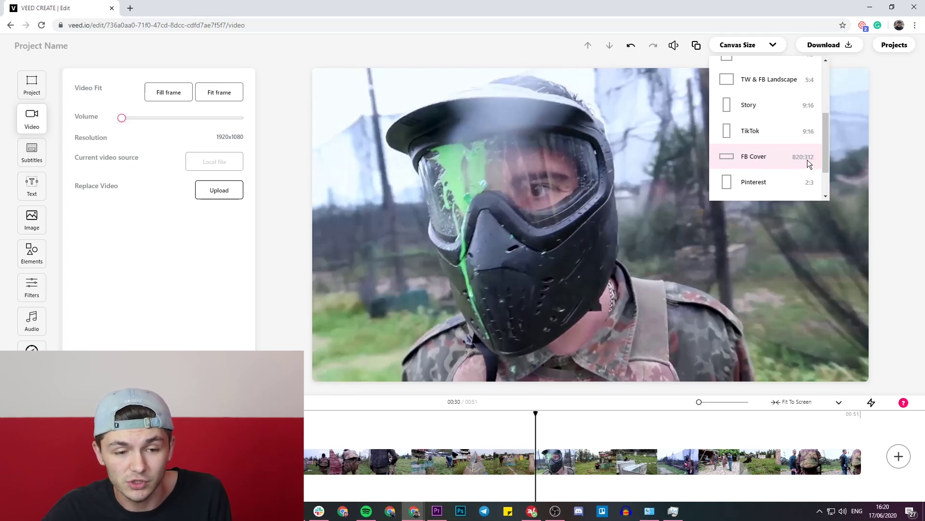
left_click(779, 156)
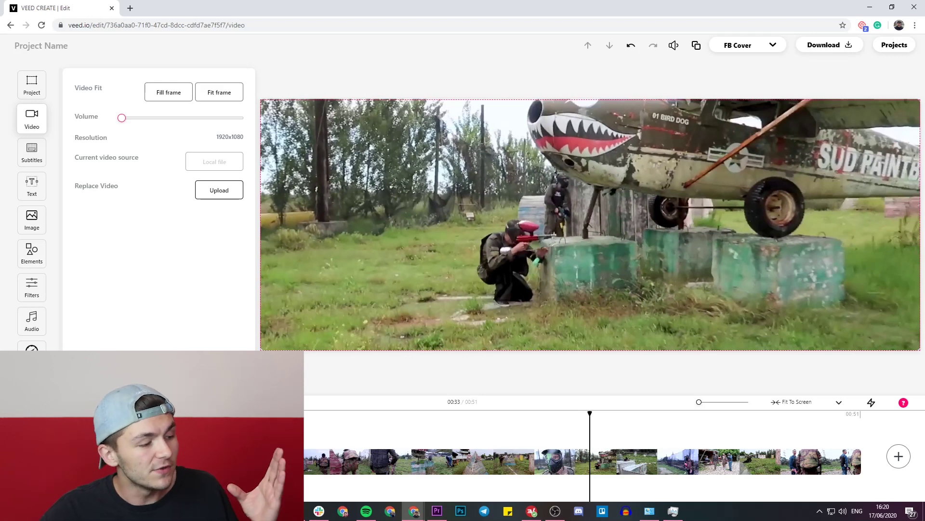
- Adjust the video's look with exposure at 0.06 and saturation at 1.21
left_click(28, 289)
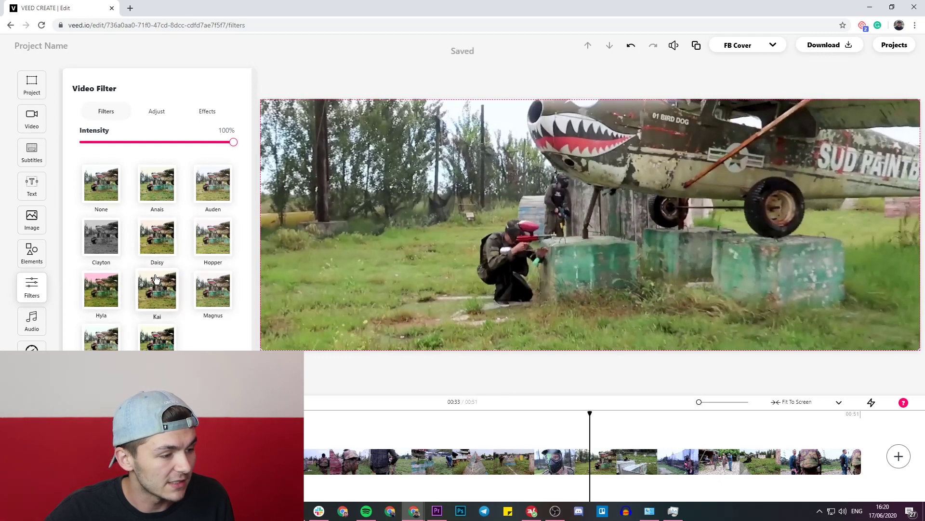
left_click(156, 111)
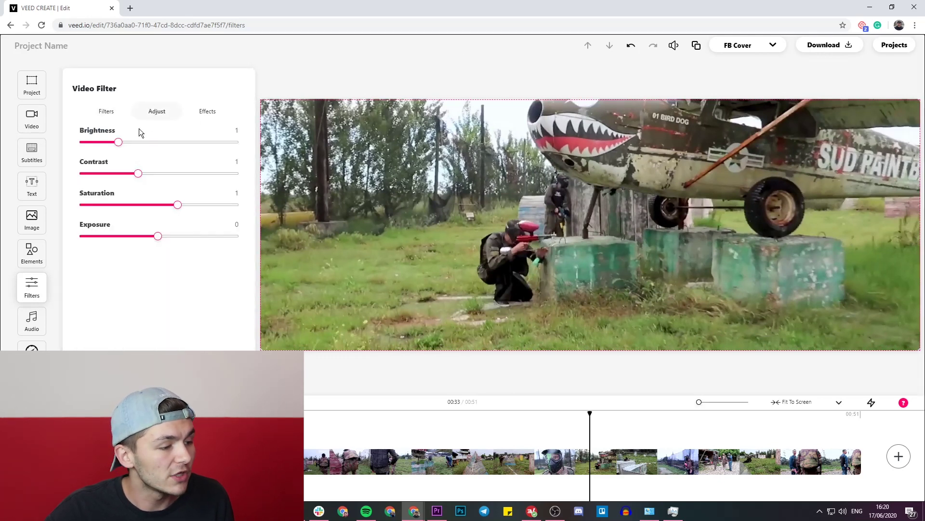
left_click_drag(156, 231, 160, 235)
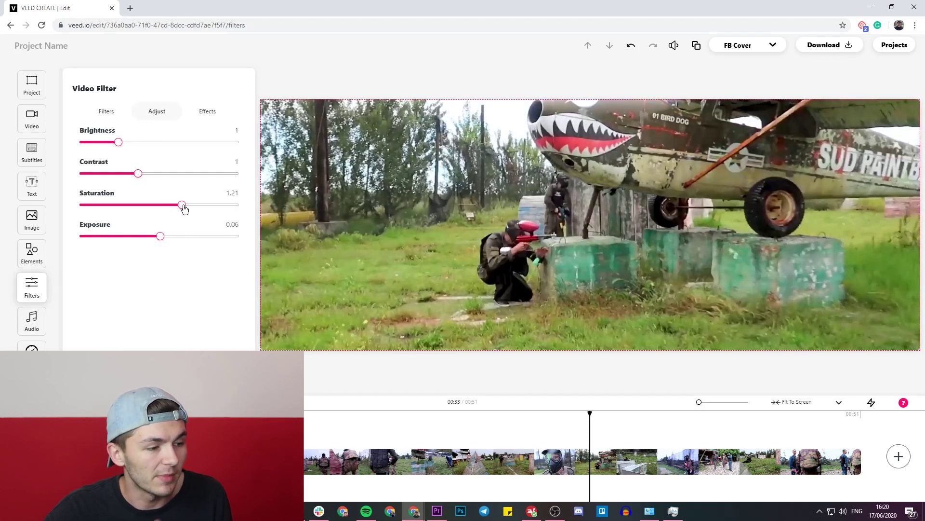
- Add a new text overlay to the video reading "PAINTBALL"
left_click(33, 188)
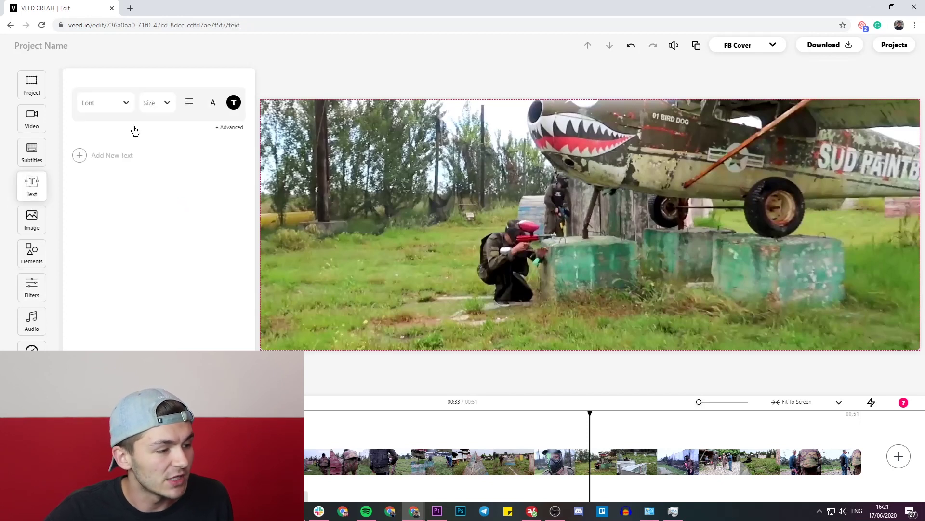
left_click(111, 157)
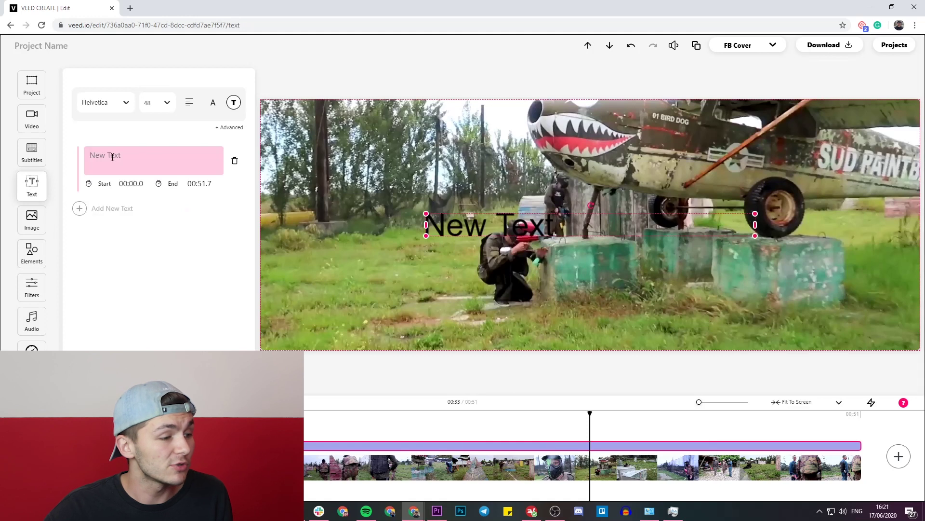
type("ALEC")
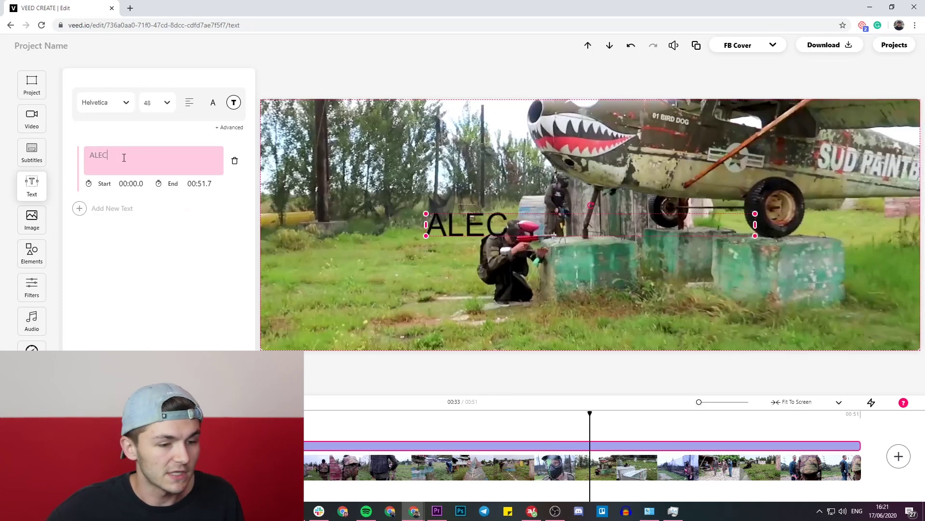
key("BackSpace")
type("PAINTBALL")
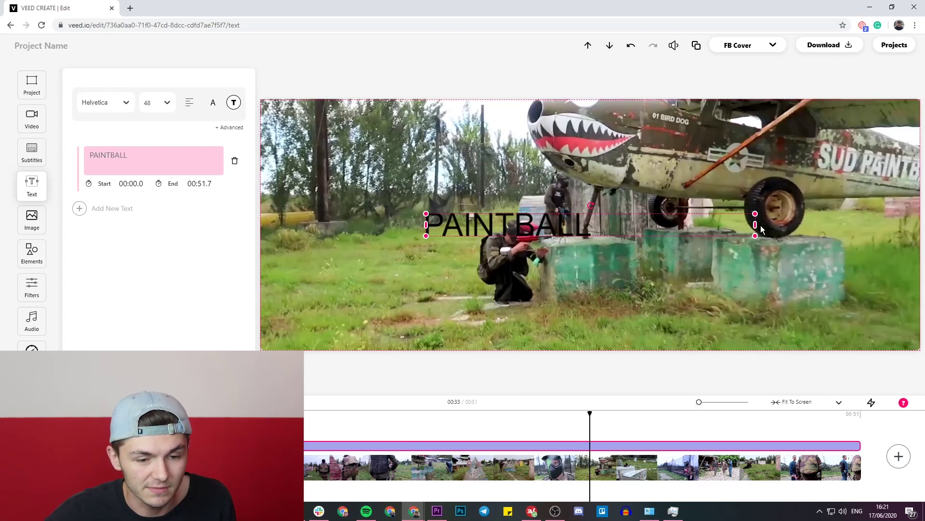
- Set the PAINTBALL title in the Anton font, enlarge it to size 162 and move it to the middle of the frame
left_click_drag(756, 225, 625, 225)
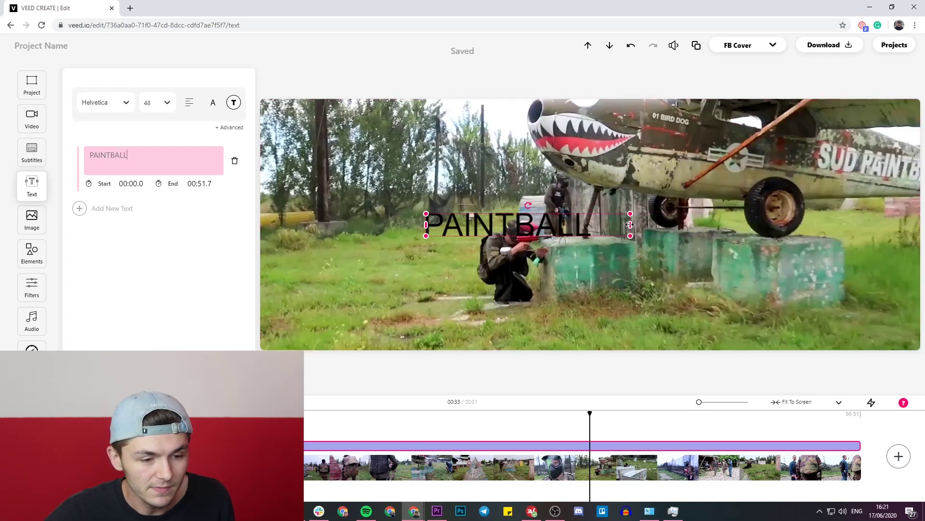
left_click(117, 114)
left_click(105, 216)
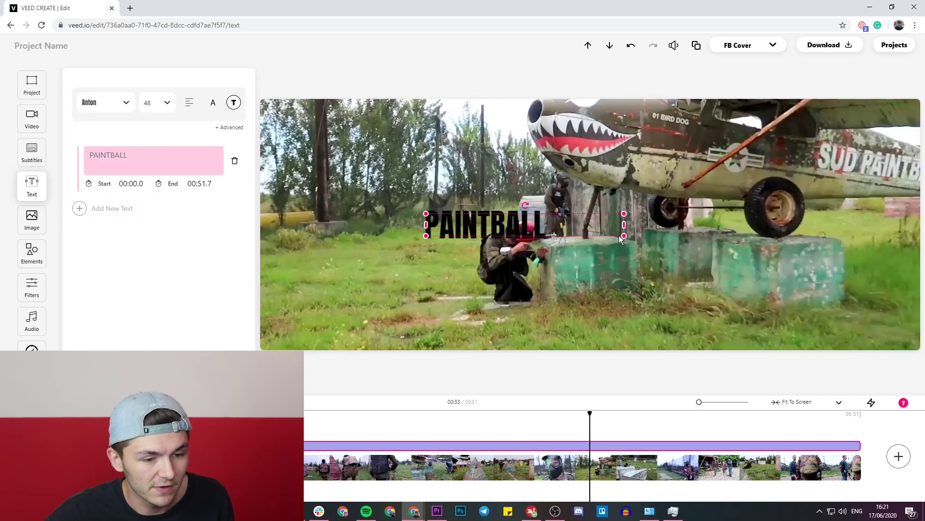
left_click_drag(624, 236, 774, 329)
left_click_drag(754, 278, 695, 254)
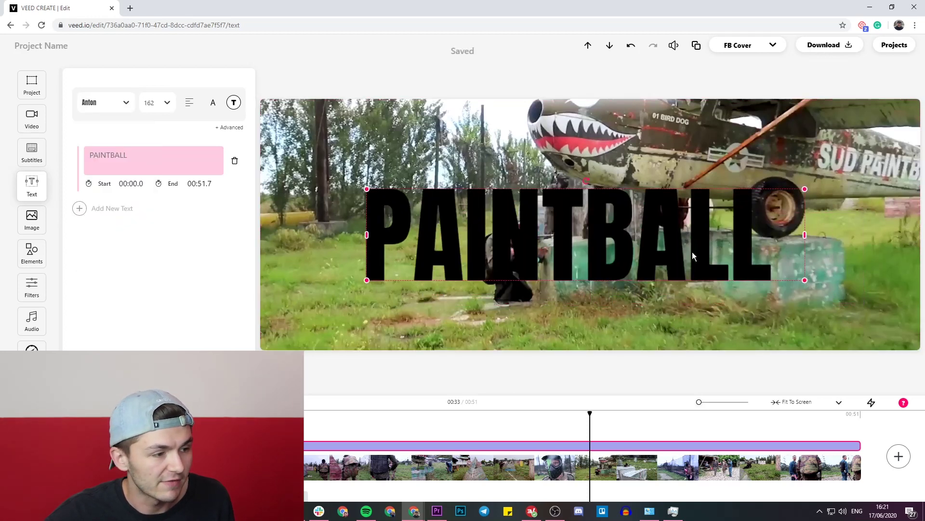
- Centre-align the PAINTBALL title within its box and on the canvas, in bold and white (#FFFFFF)
left_click(190, 102)
mouse_move(484, 196)
left_mouse_down()
mouse_move(509, 205)
mouse_move(512, 190)
mouse_move(480, 197)
left_mouse_up()
left_click(214, 103)
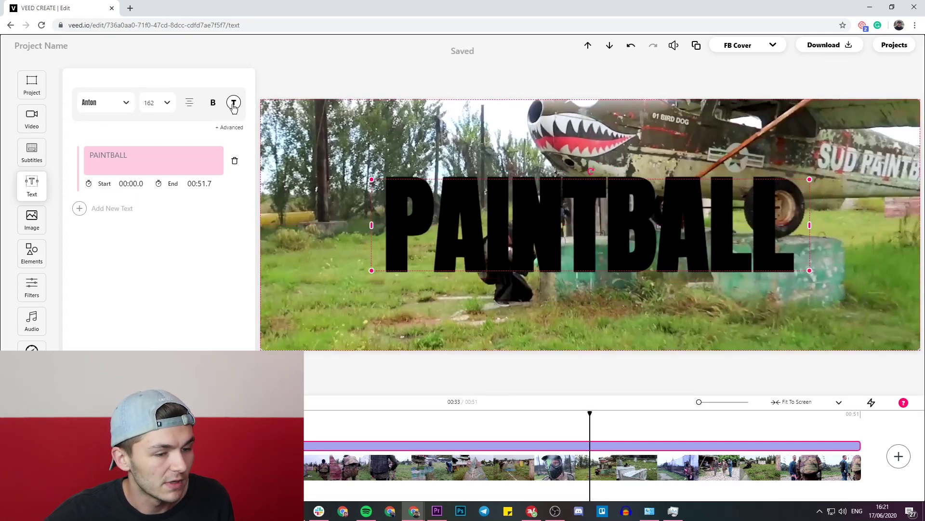
left_click(234, 103)
left_click(210, 211)
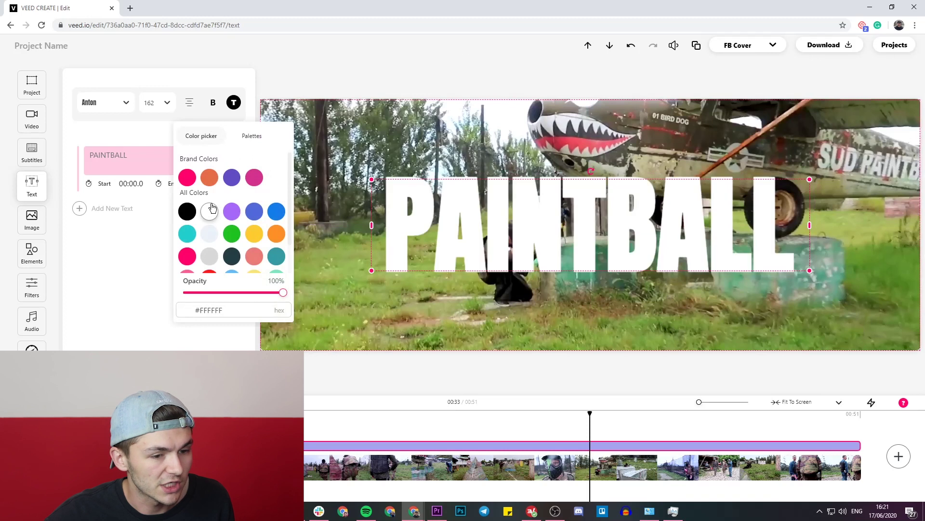
- Return the PAINTBALL title to its regular weight and give it the drop shadow text style
left_click(214, 103)
left_click(215, 104)
left_click(215, 104)
left_click(224, 131)
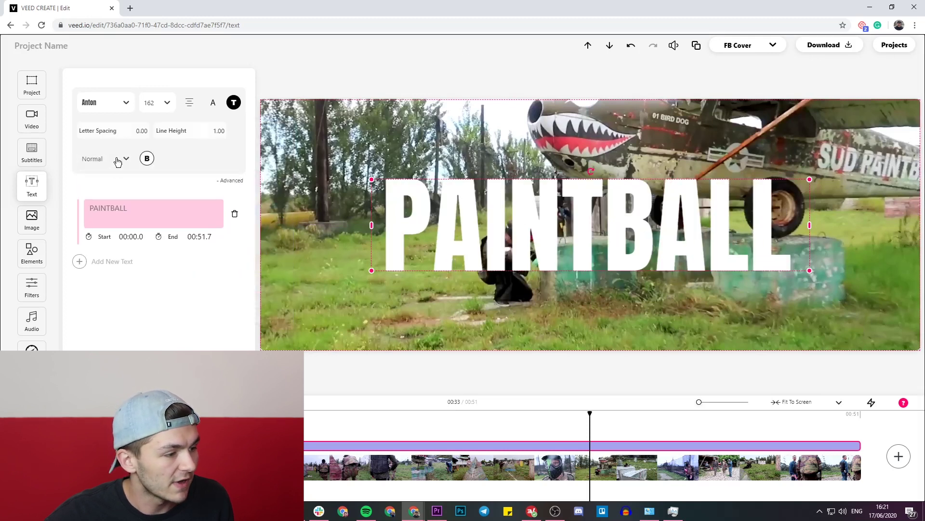
left_click(115, 159)
left_click(115, 290)
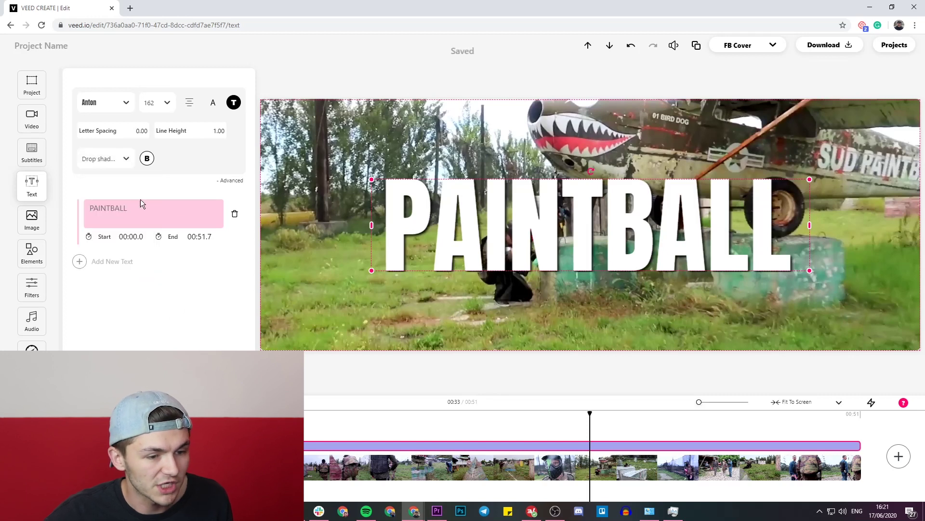
- Try adjusting the end of the video clip on the timeline
left_click(507, 413)
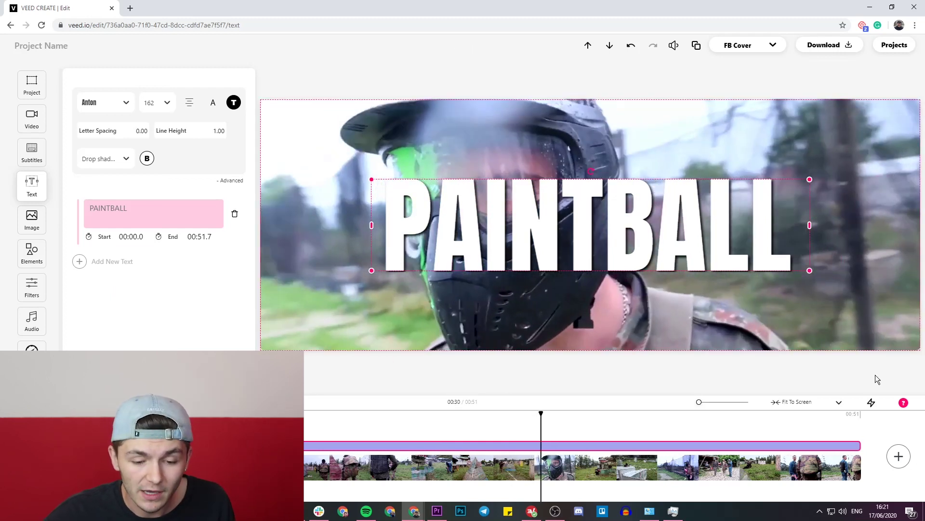
left_click(832, 467)
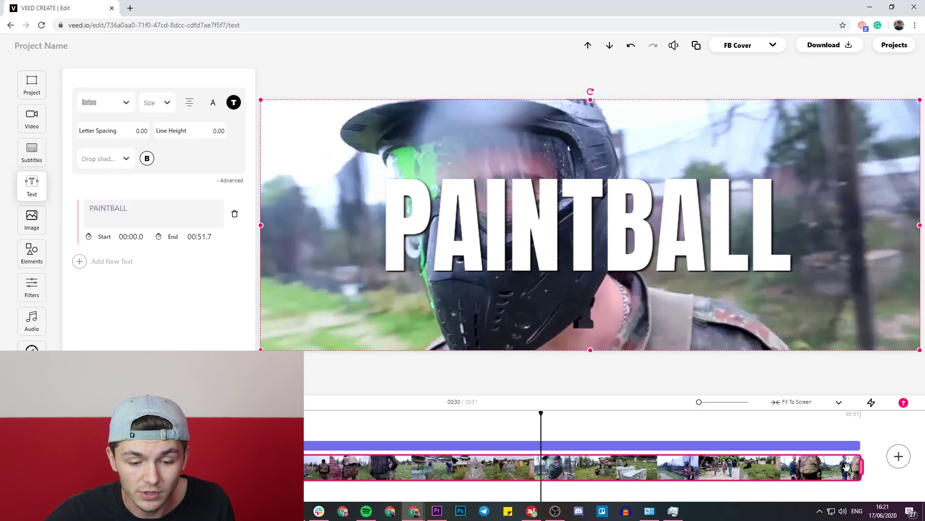
mouse_move(862, 467)
left_mouse_down()
mouse_move(786, 468)
mouse_move(863, 469)
left_mouse_up()
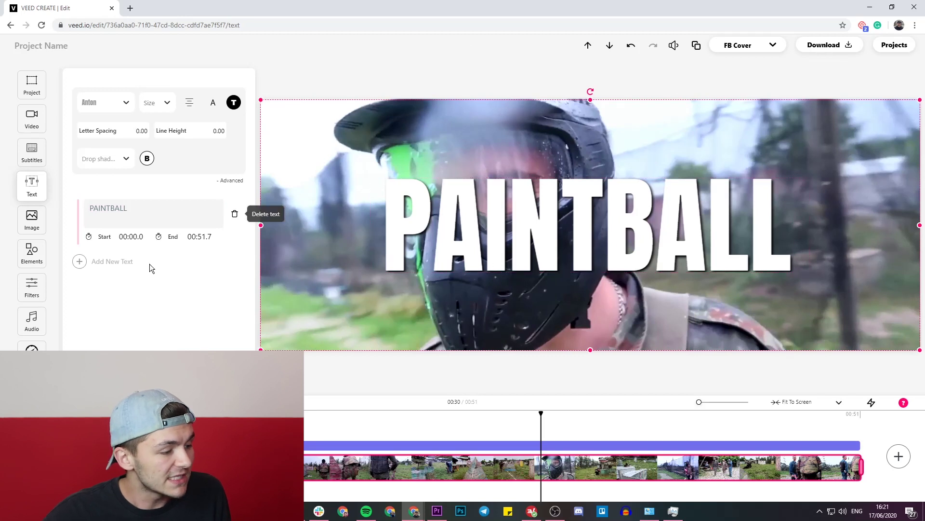
- Upload "The Rolling Stones - Sympathy For The Devil.mp3" as background audio and trim it to end at 54.07 seconds
left_click(37, 322)
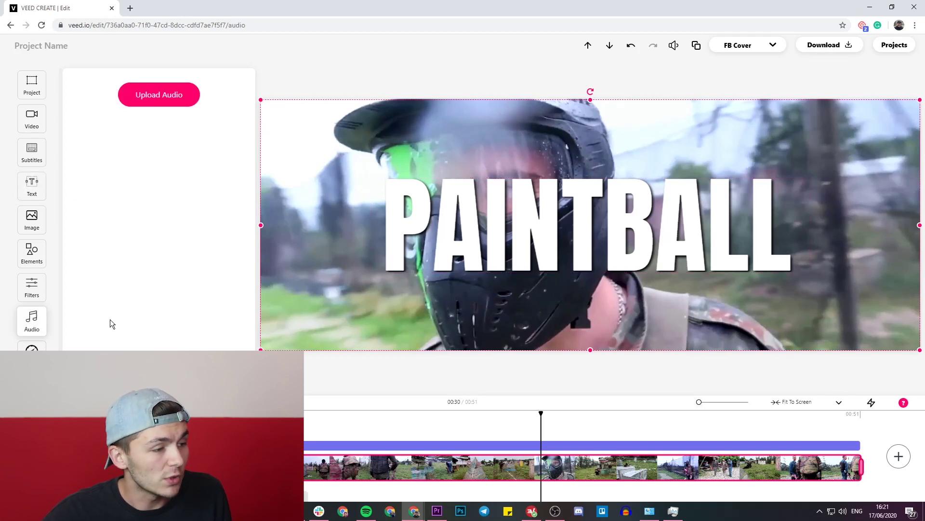
left_click(147, 96)
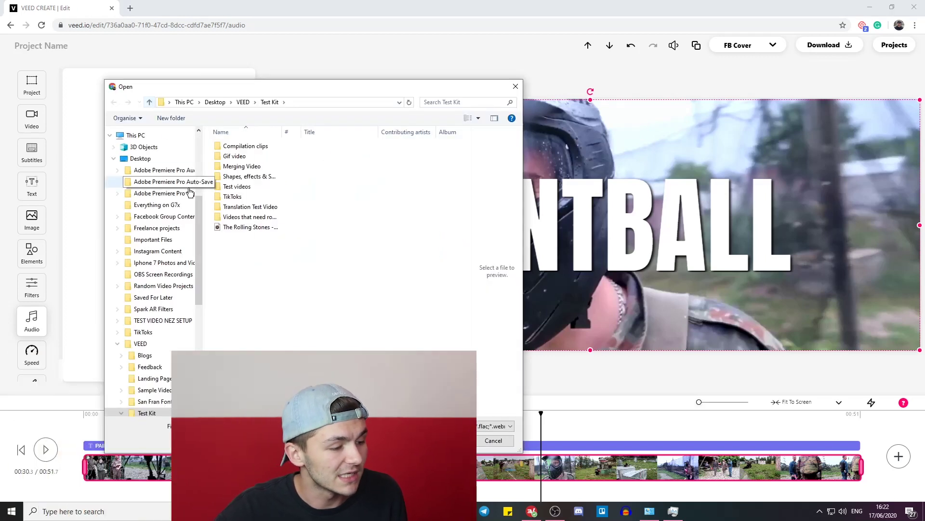
left_click(310, 226)
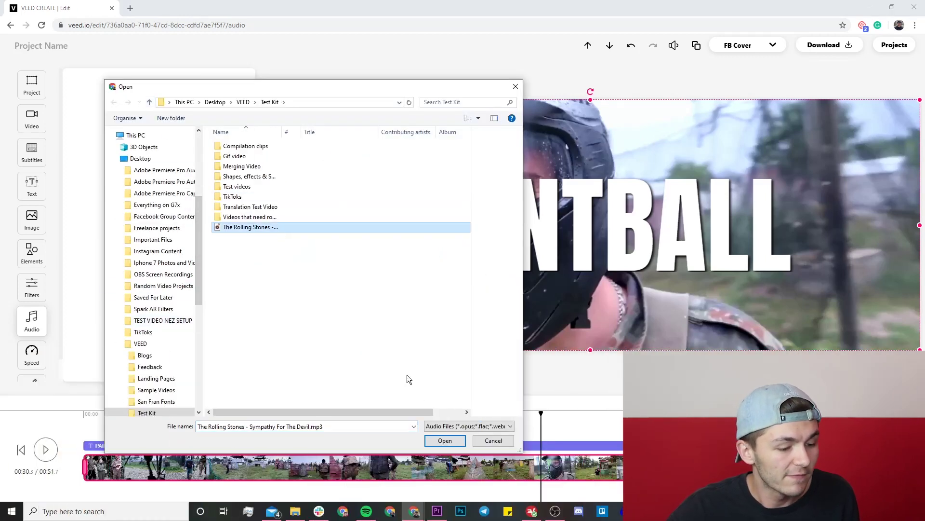
left_click(442, 441)
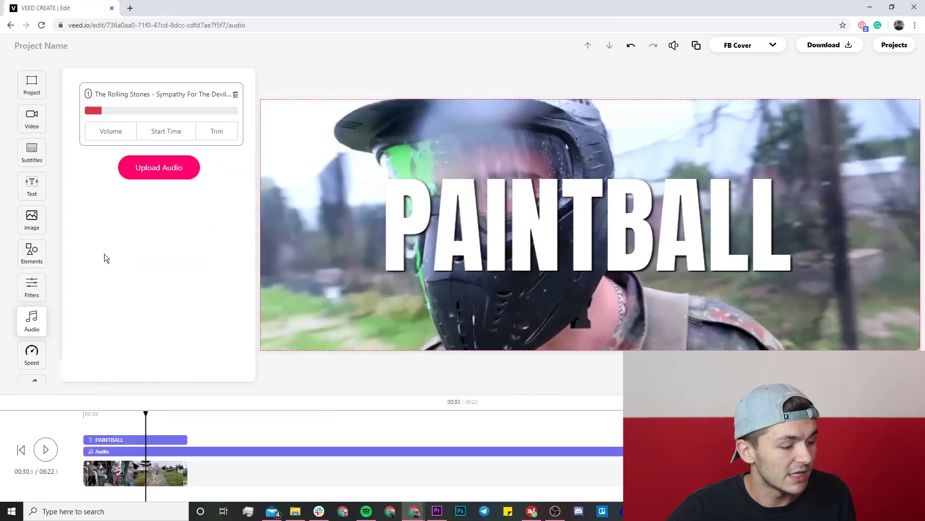
left_click(206, 131)
left_click_drag(242, 168, 108, 168)
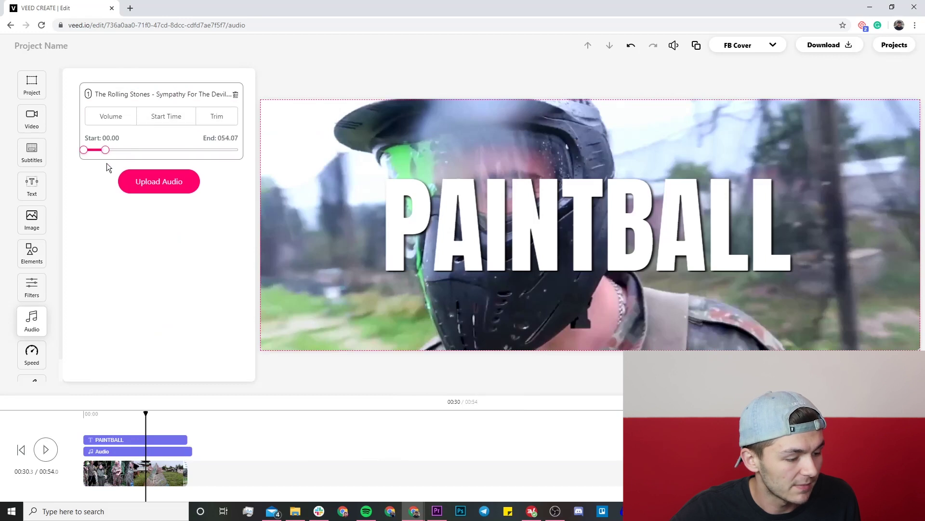
- Play the montage from about 19 seconds with the song, and delete the uploaded audio track
left_click(123, 414)
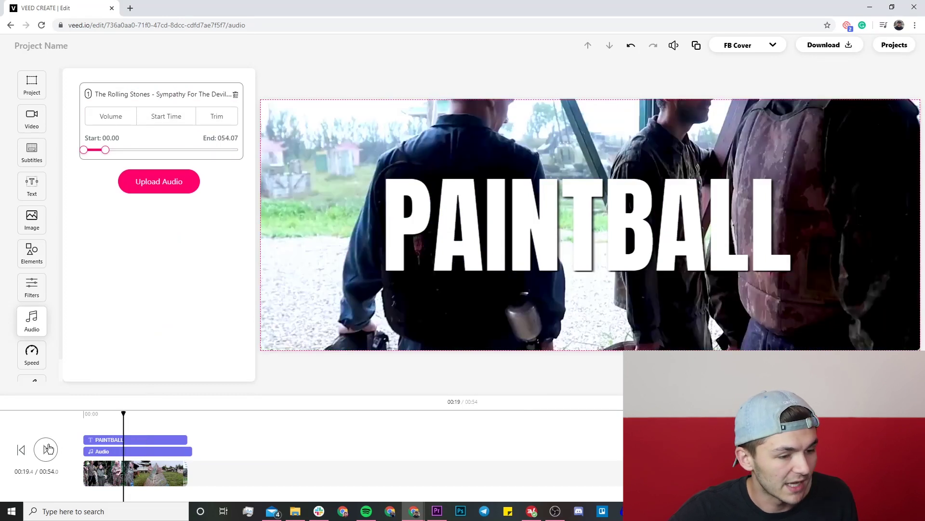
left_click(46, 448)
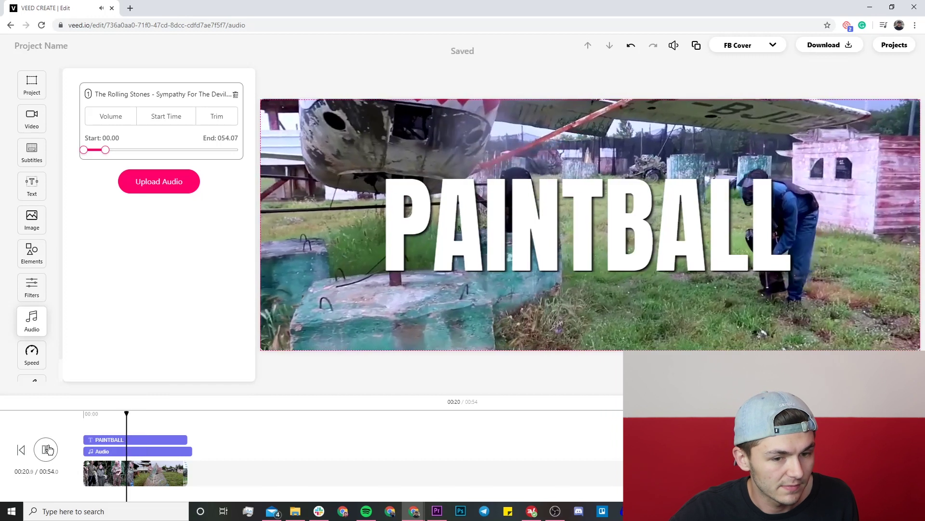
left_click(47, 449)
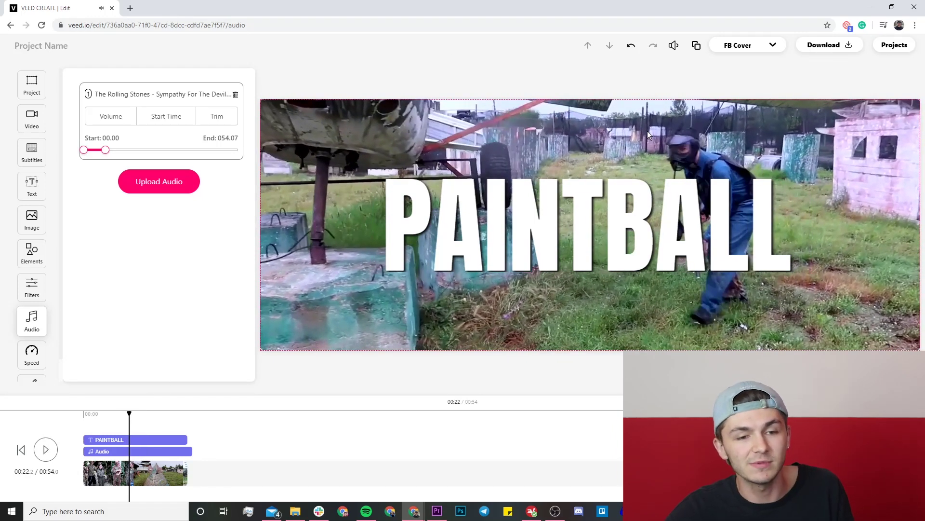
left_click(235, 94)
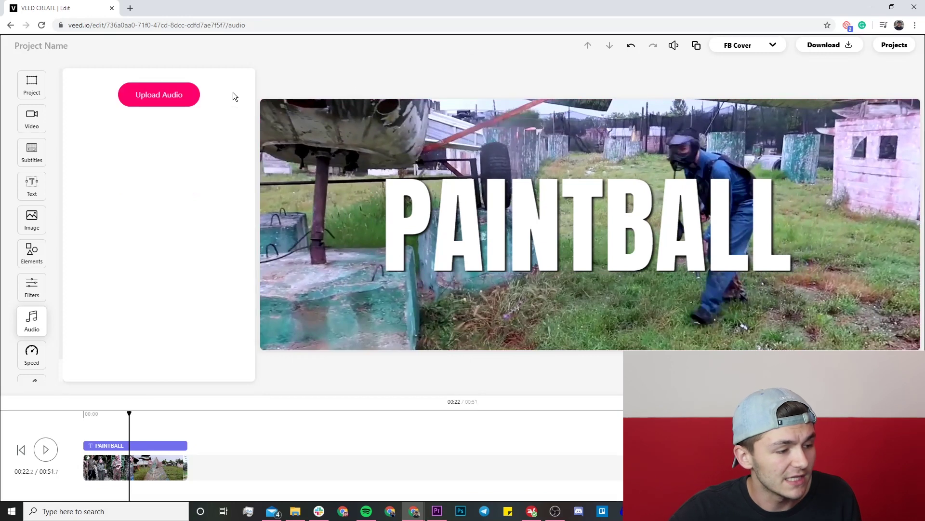
- Start the download of the finished cover video
left_click(841, 47)
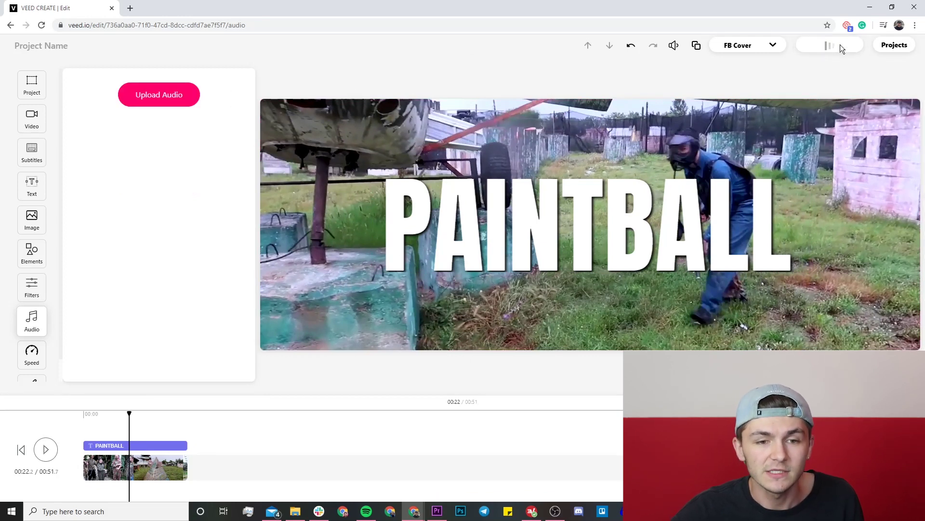